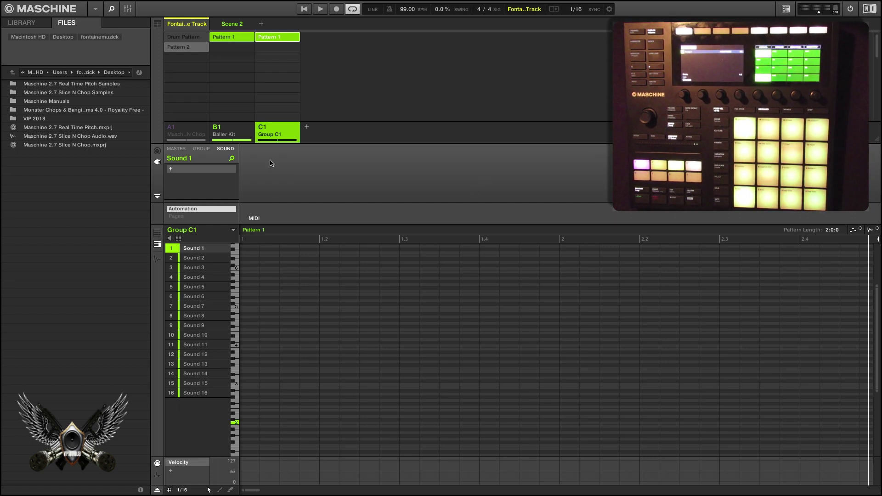
- Open Sound 1's plug-in list and close it without loading anything
click(171, 170)
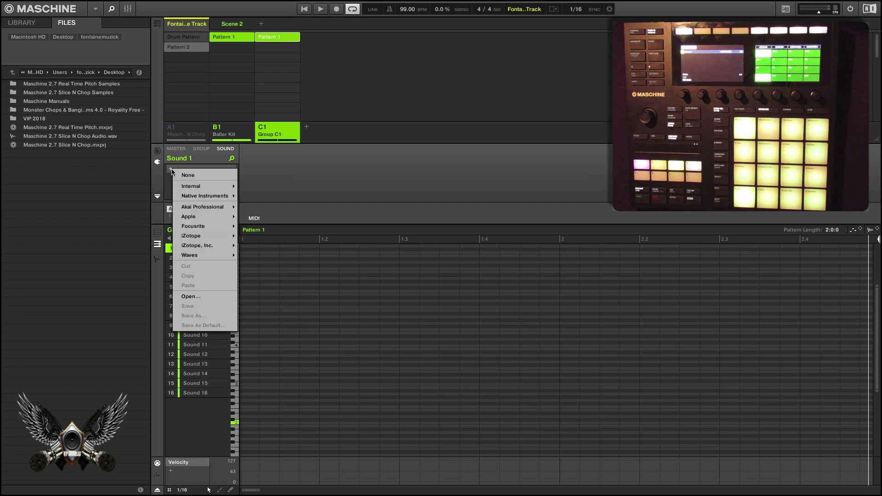
mouse_move(200, 186)
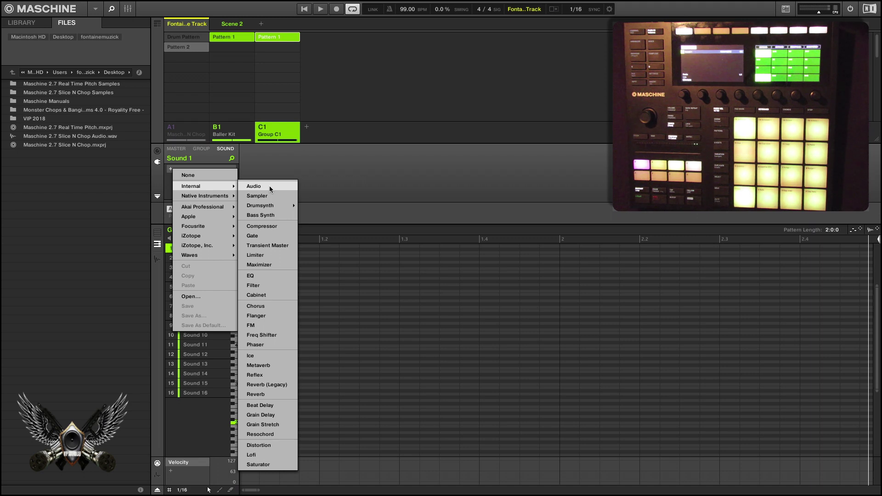
click(270, 173)
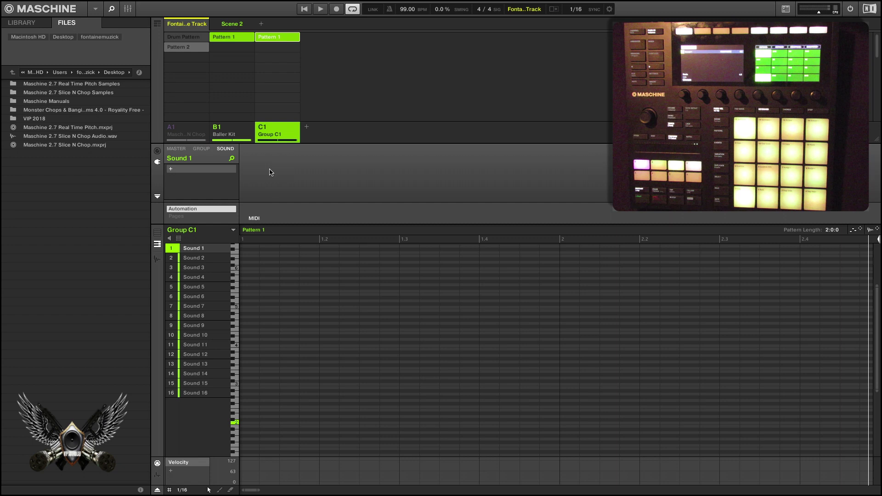
- Load Slice N Chop Audio.wav onto Sound 1 and set its polyphony to 1 voice
drag(83, 135, 195, 250)
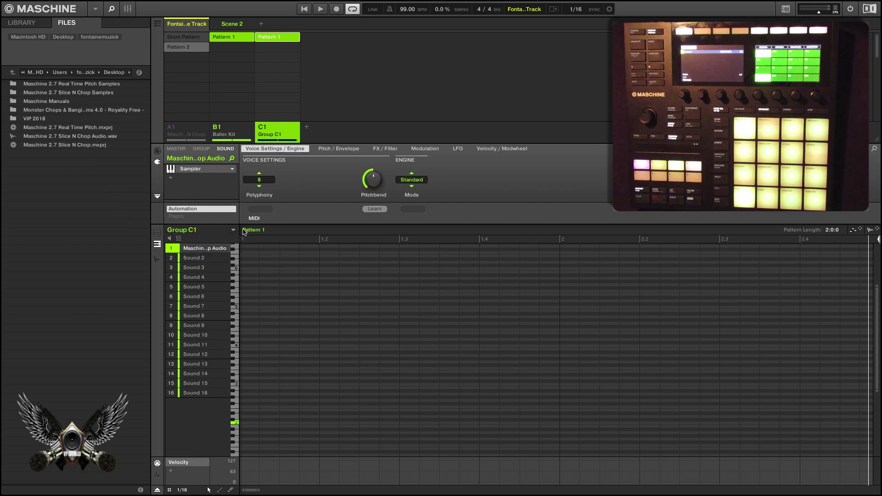
click(260, 181)
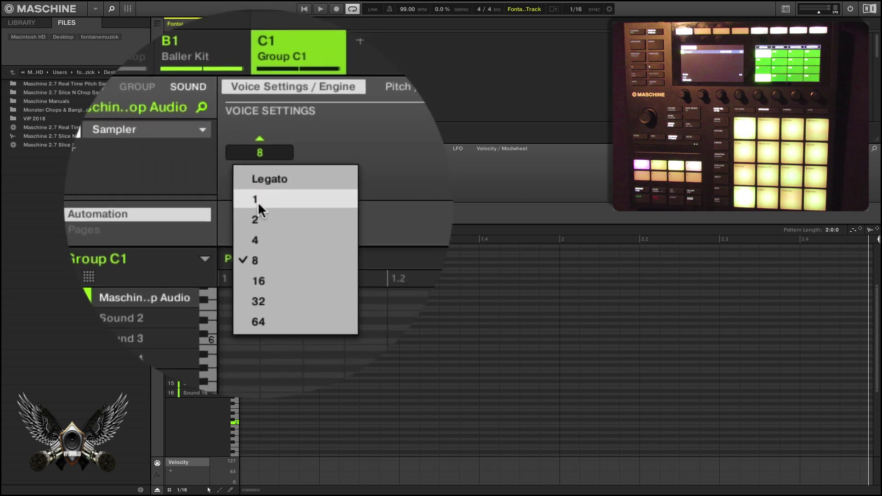
click(258, 202)
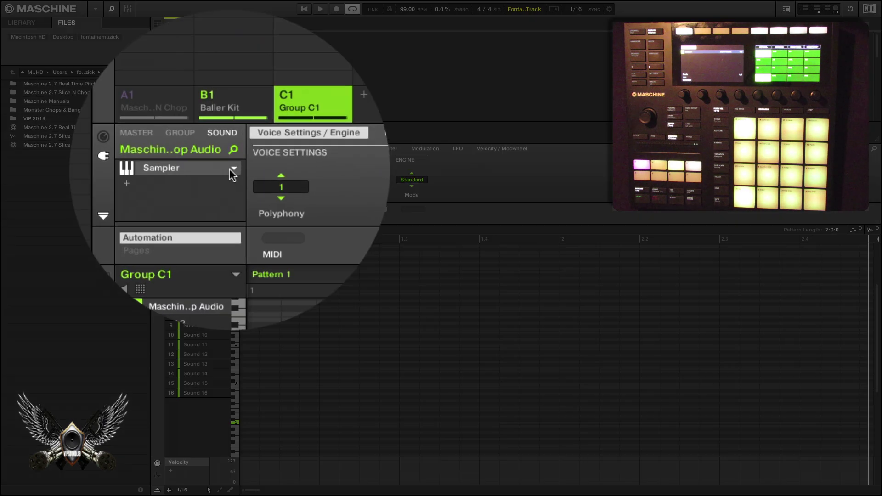
- Swap Sound 1's Sampler for the internal Audio plug-in
click(231, 171)
mouse_move(231, 197)
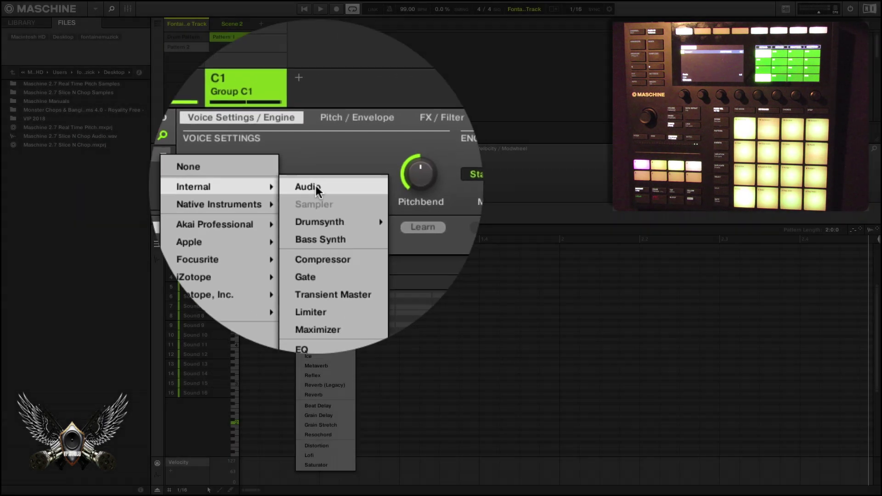
click(316, 188)
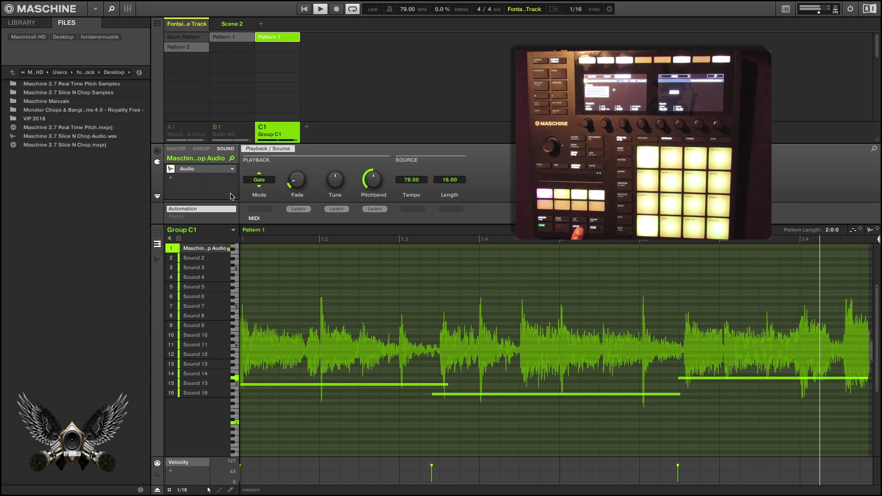
- Stop playback, then quantize all recorded notes and nudge them up, right and slightly earlier
key(space)
key(super+a)
key(super+u)
key(Up)
key(Right)
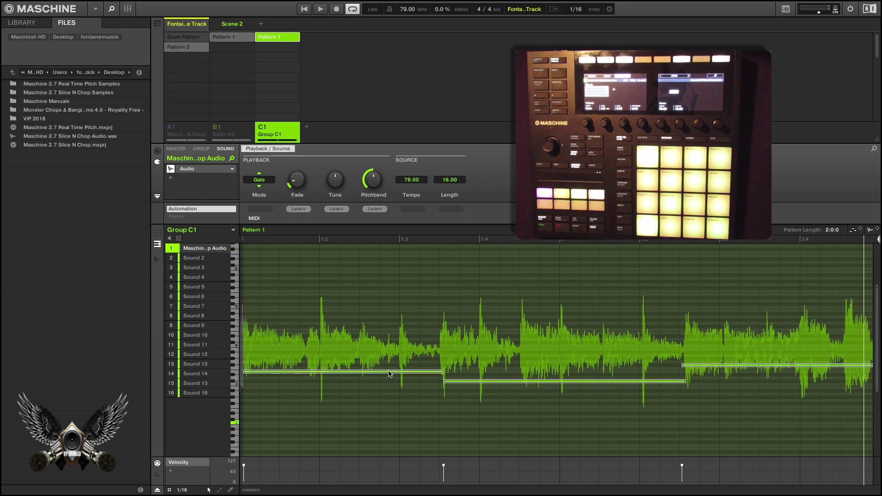
mouse_move(389, 375)
mouse_down()
mouse_move(377, 393)
mouse_move(510, 417)
mouse_up()
click(383, 379)
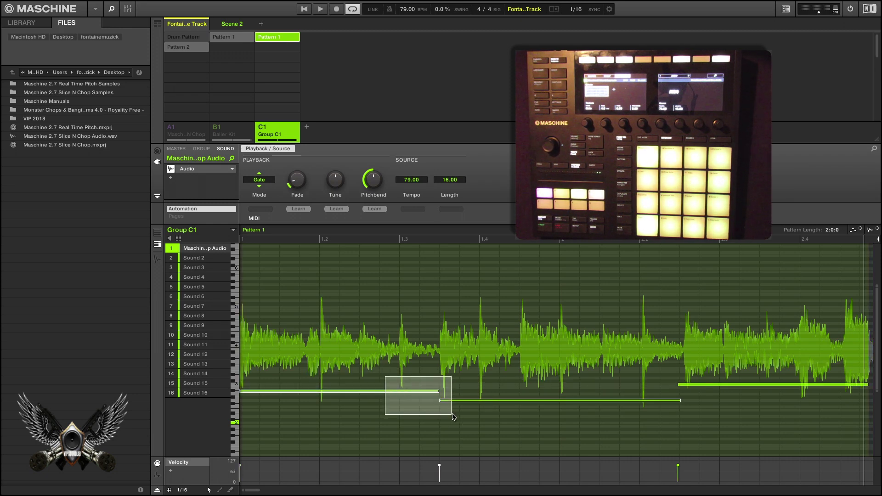
- Move the two left notes down one row and the bottom notes down three, undoing that last move
mouse_move(405, 391)
mouse_down()
mouse_move(404, 401)
mouse_move(401, 393)
mouse_move(455, 337)
mouse_move(453, 319)
mouse_move(375, 301)
mouse_move(534, 268)
mouse_up()
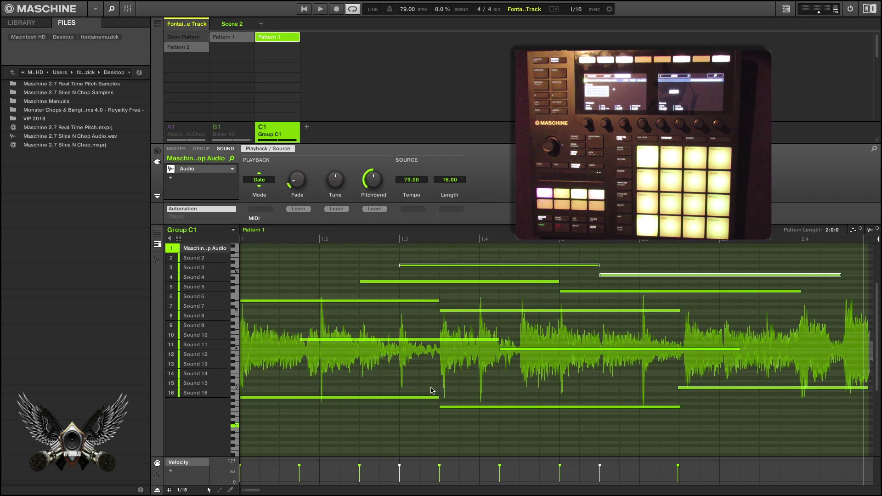
mouse_move(430, 391)
mouse_down()
mouse_move(489, 412)
mouse_move(452, 441)
mouse_up()
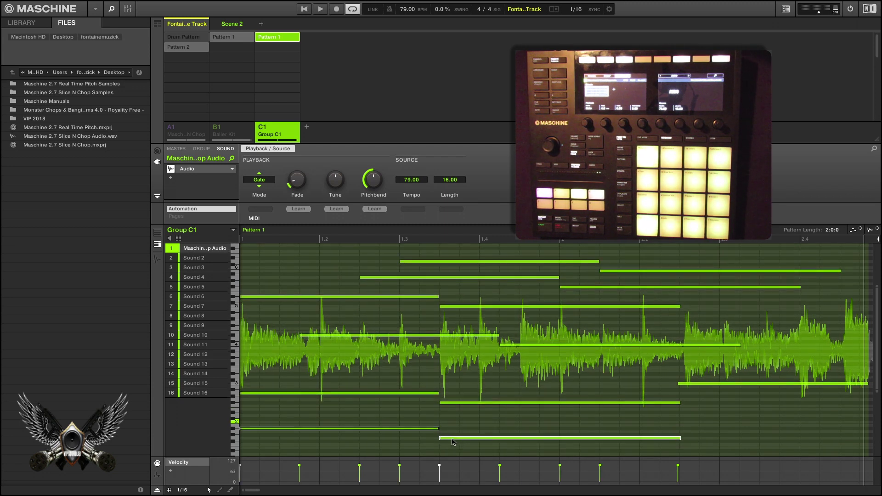
key(ctrl+z)
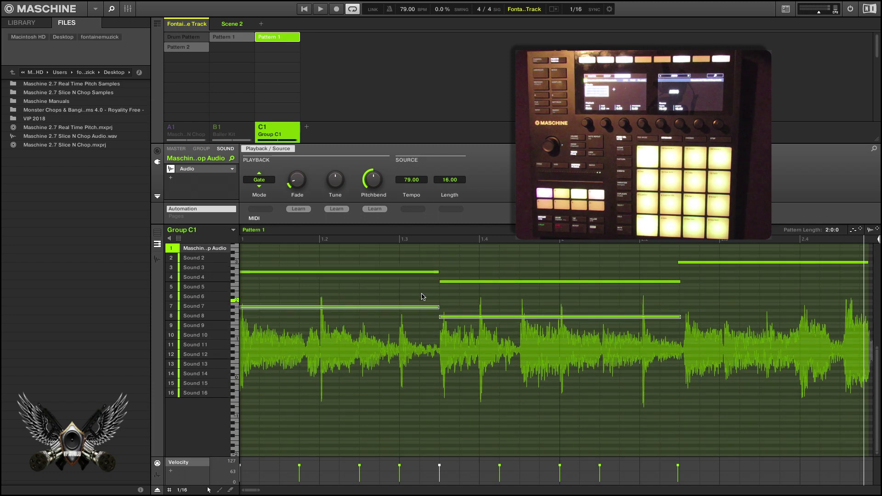
- Duplicate the row 8 note into row 12, then step through note edits with redo and undo
click(422, 296)
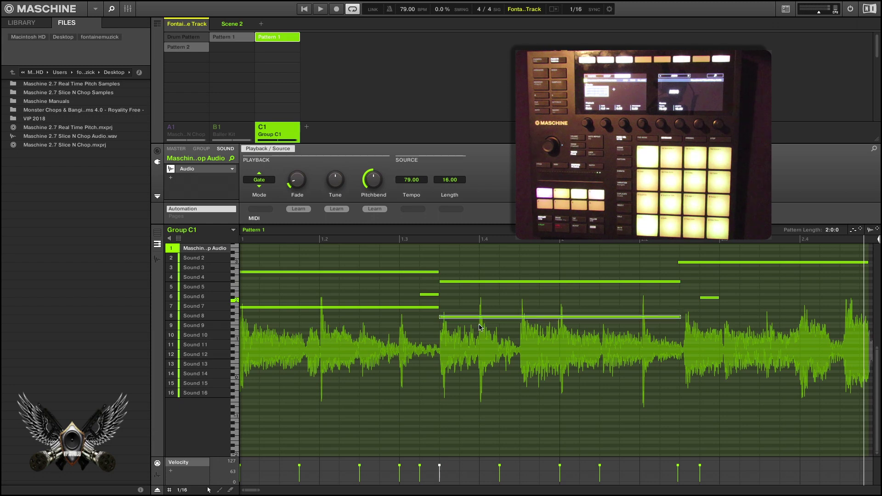
drag(482, 318, 561, 354)
key(ctrl+shift+z)
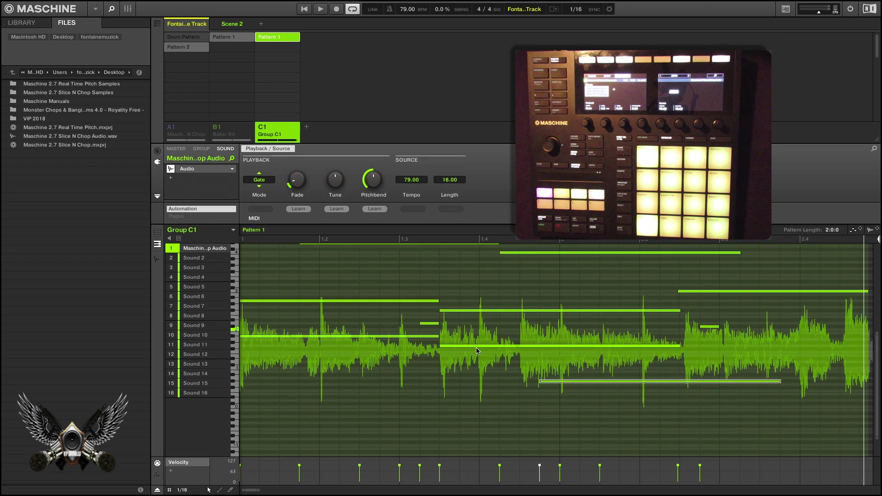
key(ctrl+shift+z)
key(ctrl+shift+z)
key(ctrl+shift+z)
key(ctrl+z)
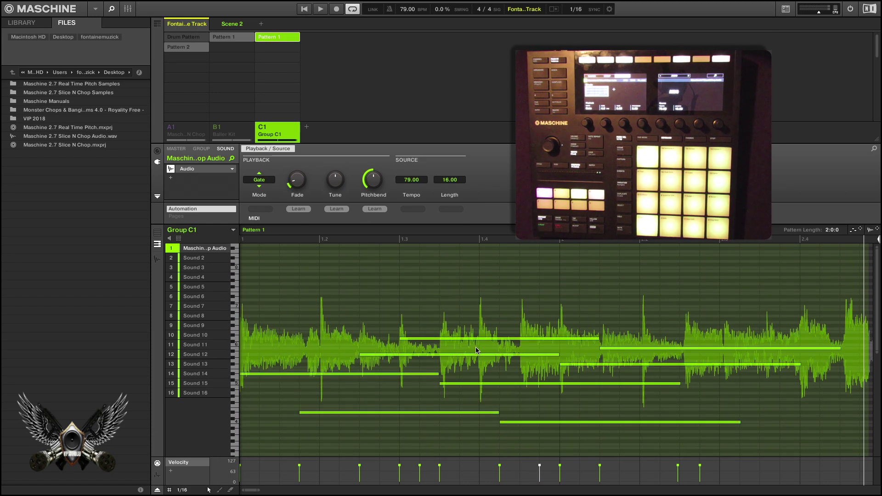
key(ctrl+z)
key(ctrl+z)
key(ctrl+z)
key(ctrl+shift+z)
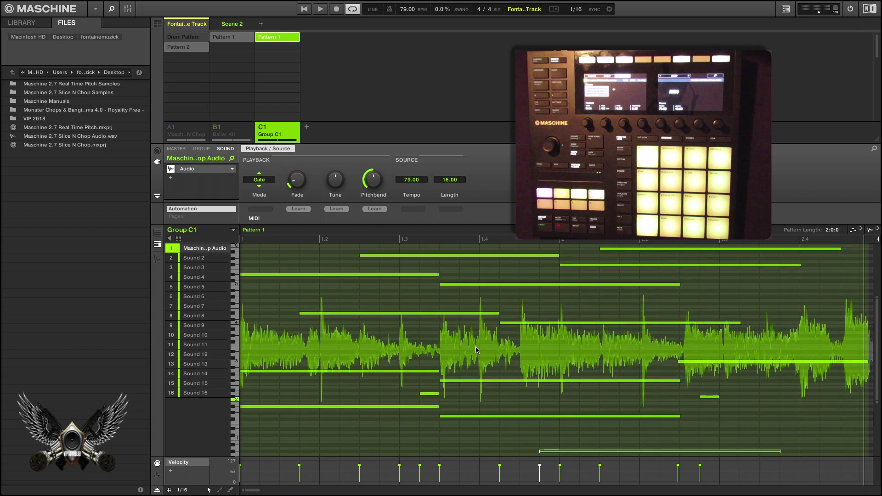